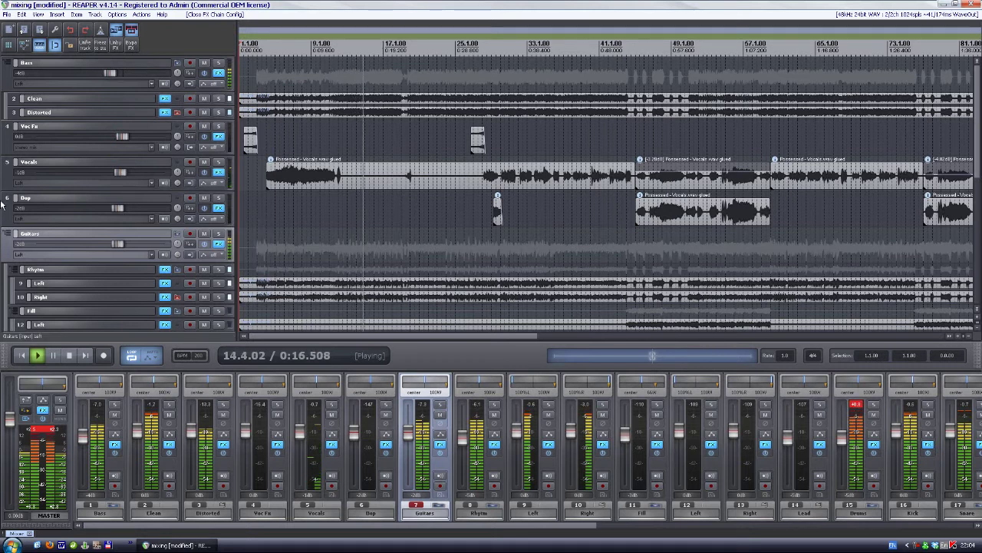
scroll(216, 143, "down", 3)
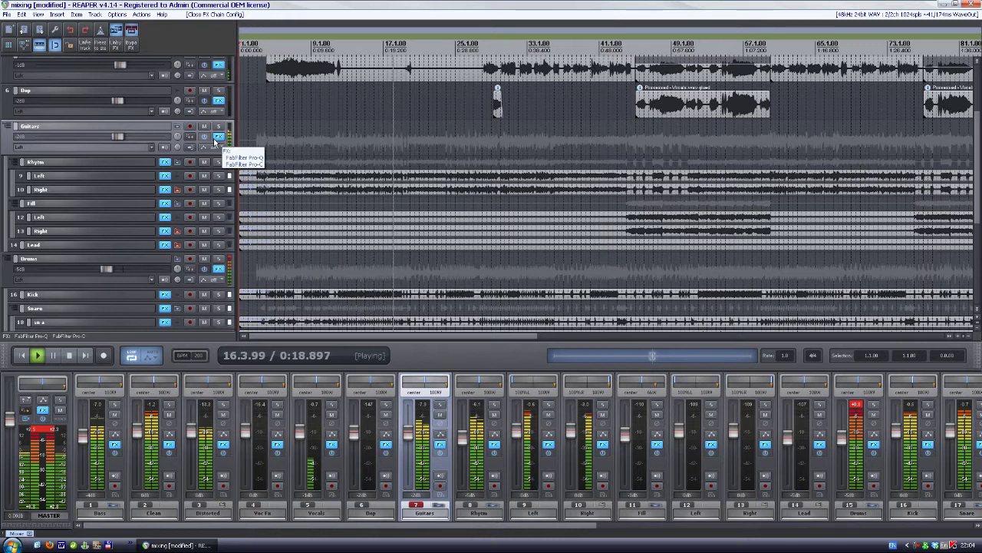
left_click(218, 138)
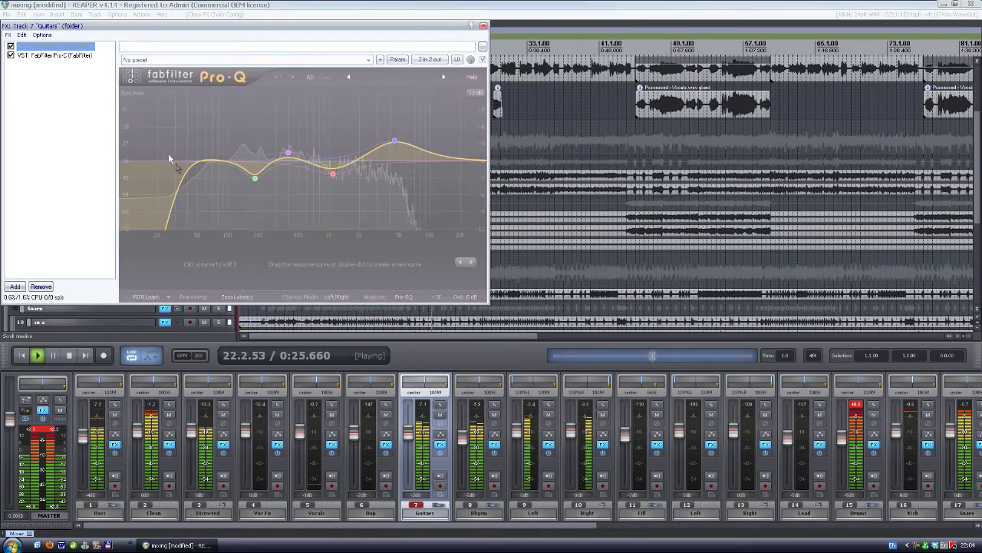
key("Escape")
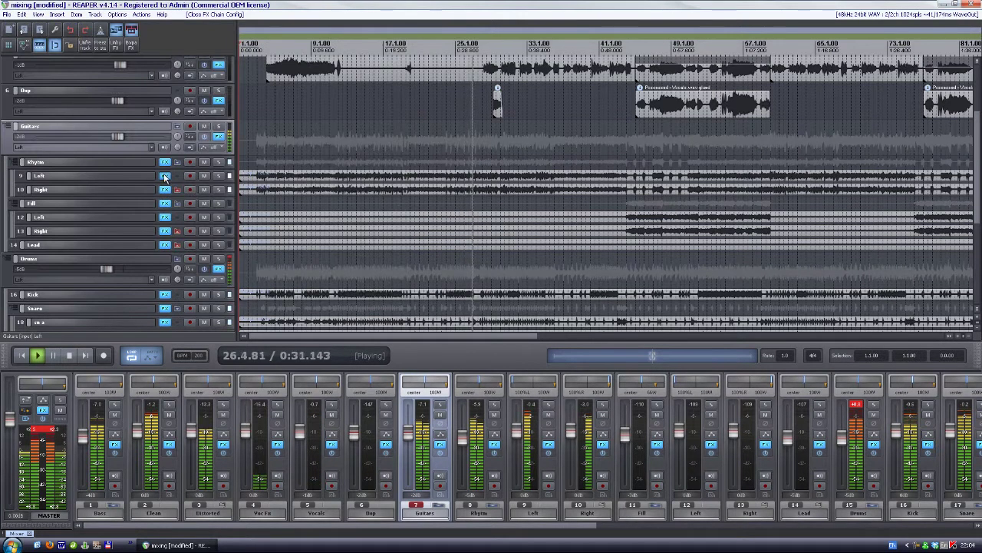
left_click(165, 175)
left_click(158, 67)
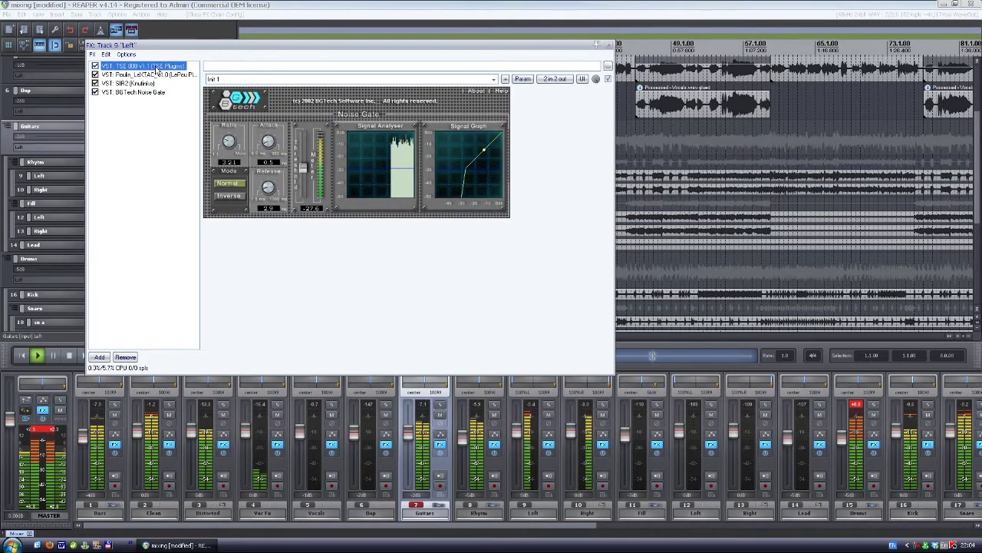
left_click(154, 75)
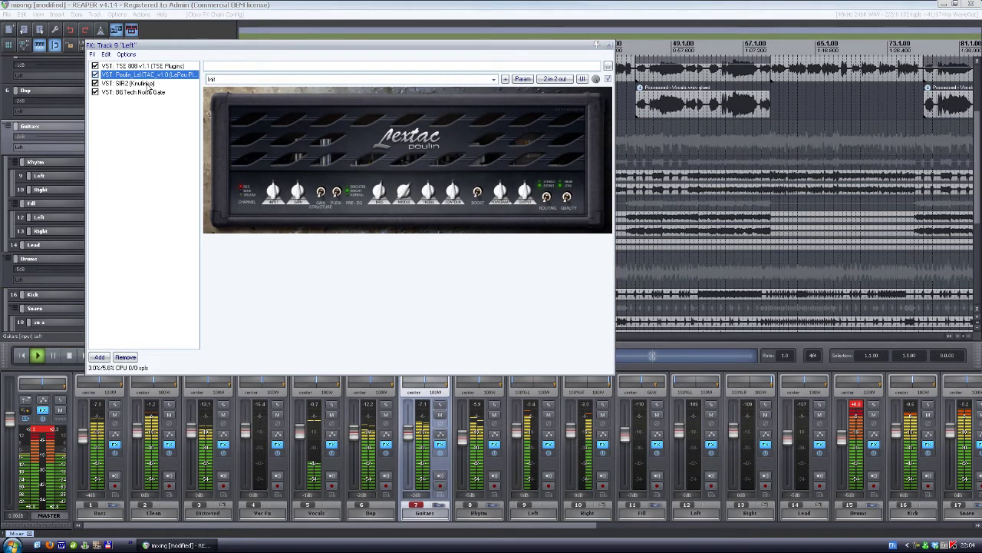
left_click(149, 84)
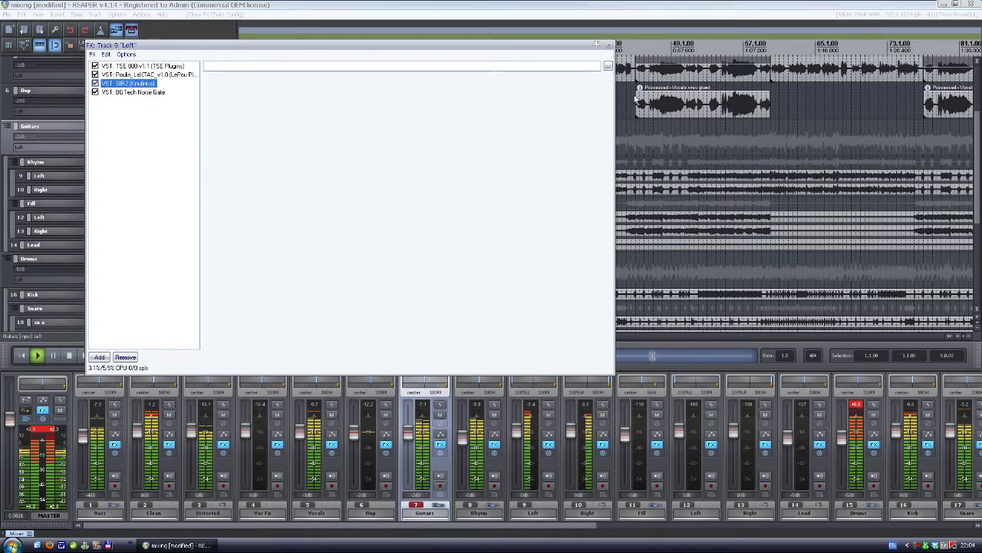
left_click(609, 47)
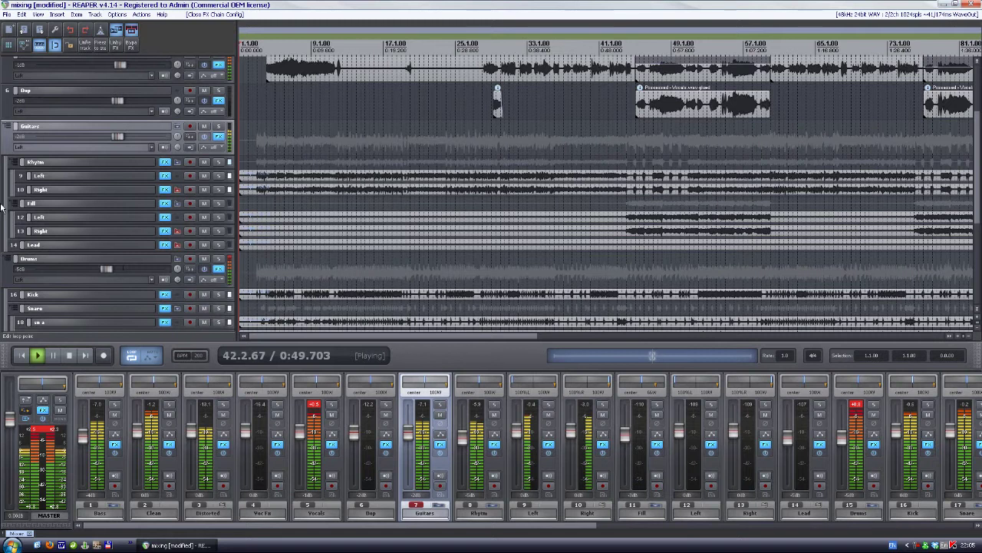
Zoom the arrange view out to the whole song and scroll through the drum tracks
key("minus")
key("minus")
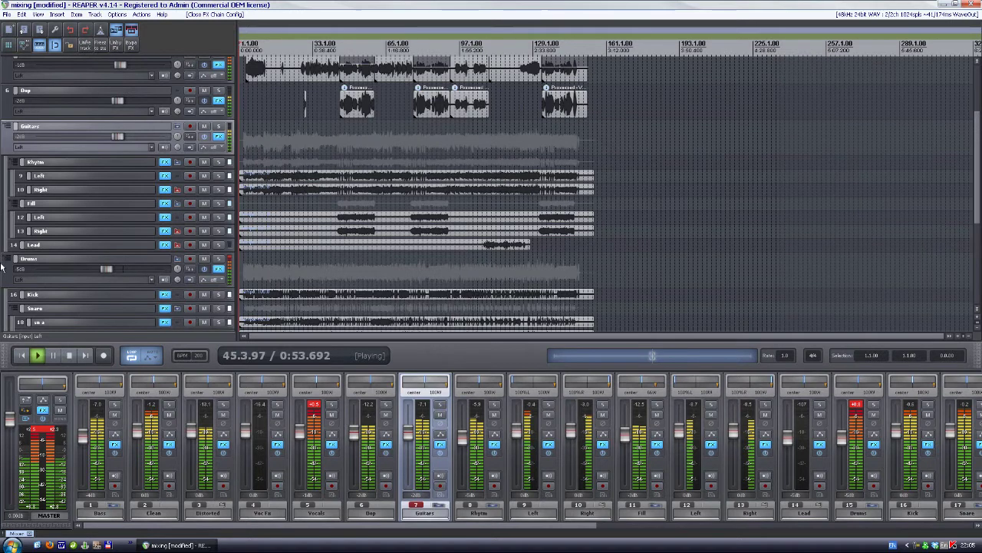
scroll(1, 267, "down", 3)
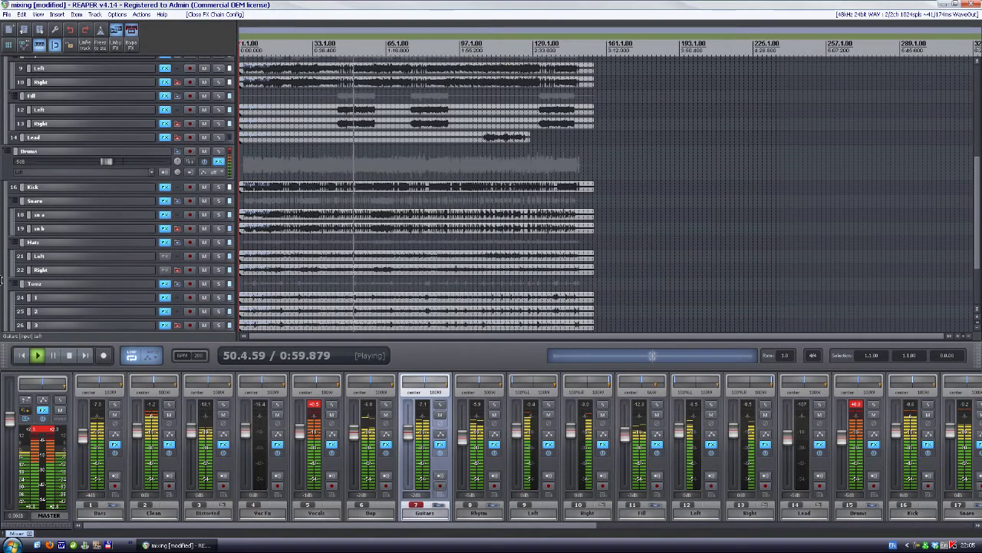
scroll(165, 187, "down", 2)
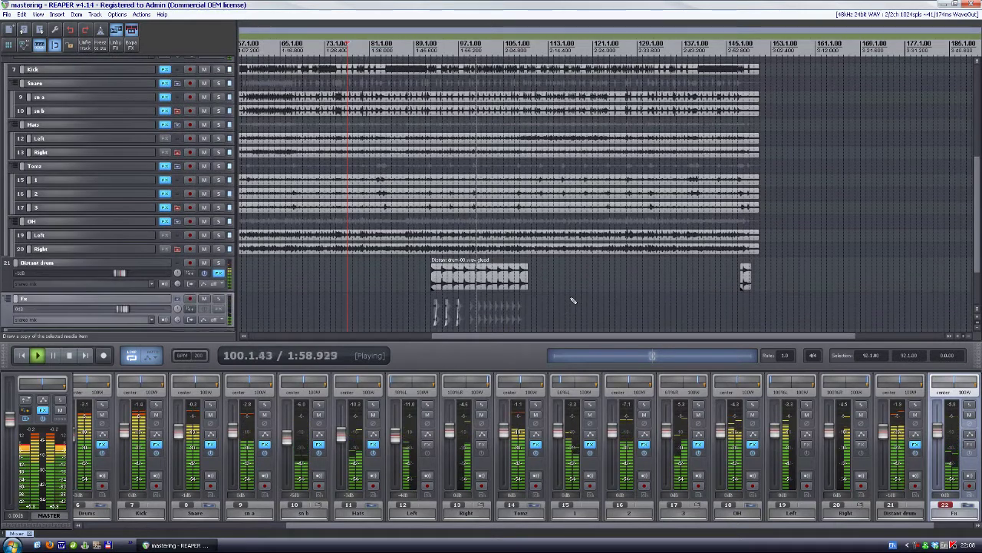
scroll(571, 299, "up", 3)
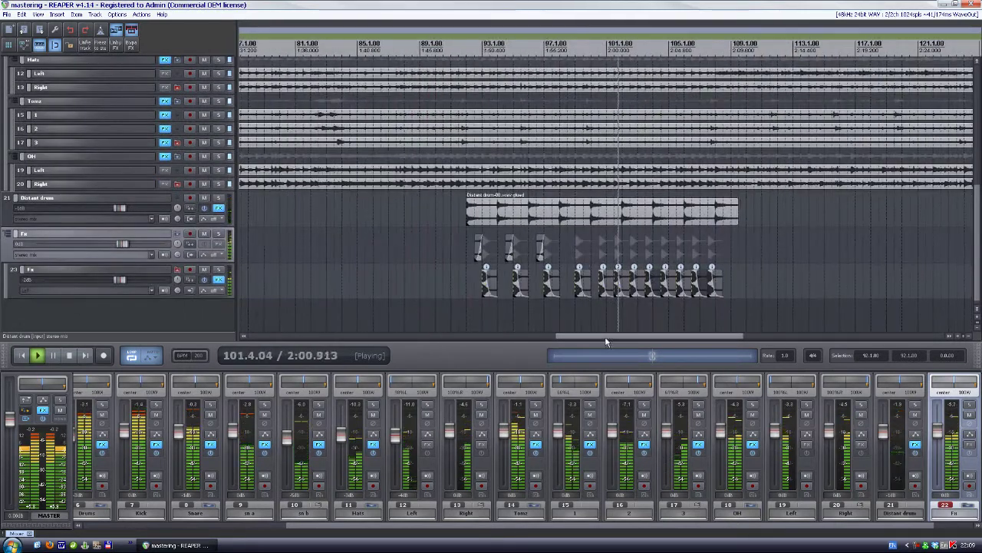
scroll(744, 274, "up", 3)
scroll(744, 274, "down", 3)
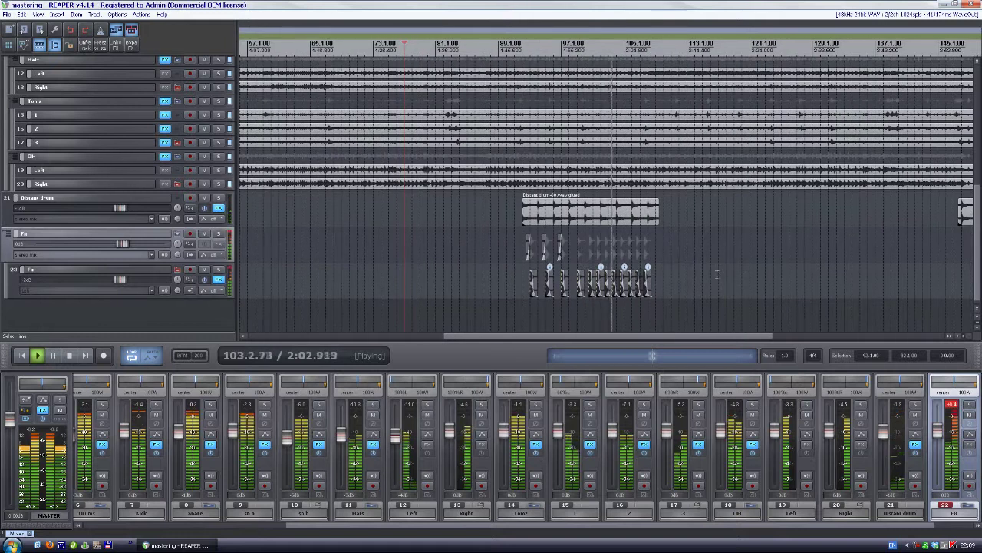
left_click(218, 208)
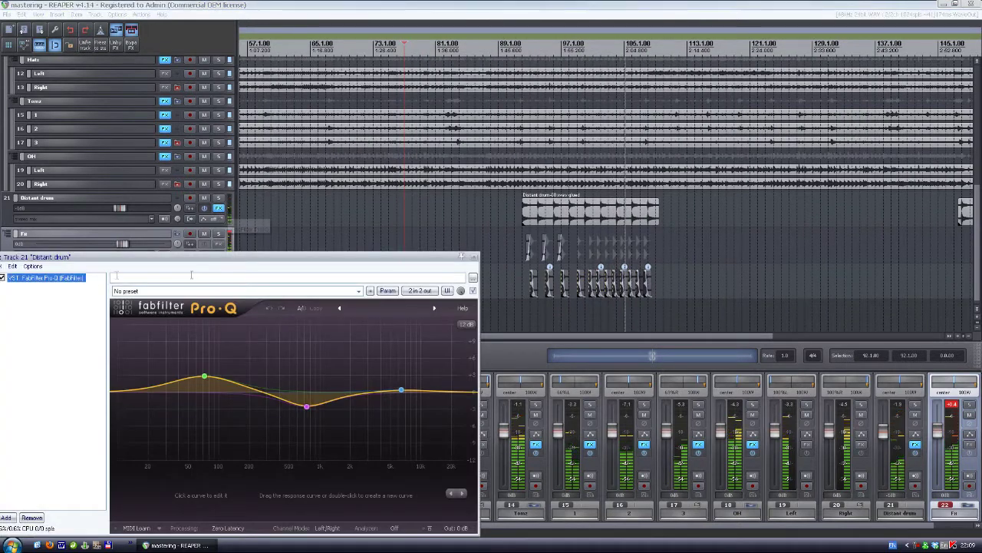
left_click(475, 258)
scroll(479, 255, "down", 3)
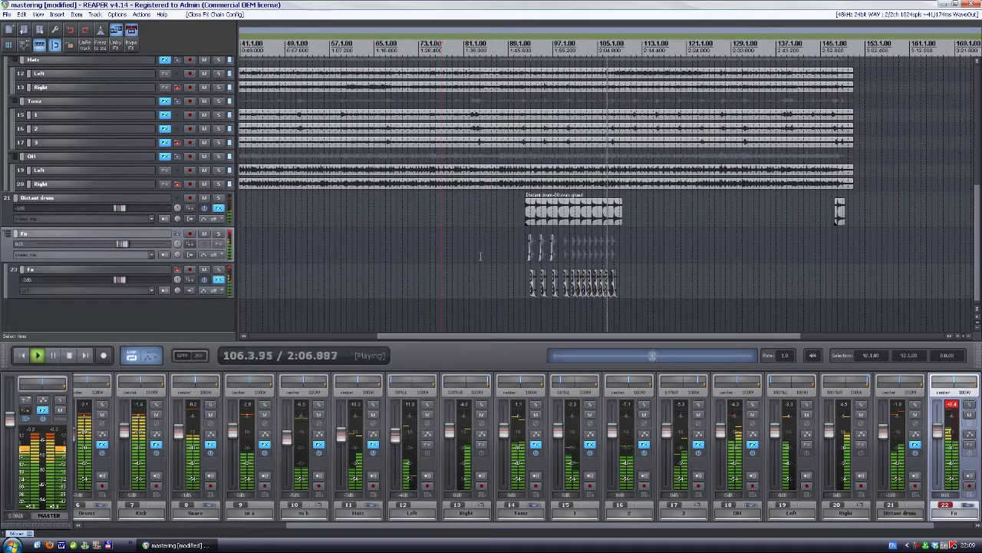
left_click(42, 410)
Show iZotope Ozone 5 on the master, dismiss its preset manager, and view its Reverb module
left_click(204, 209)
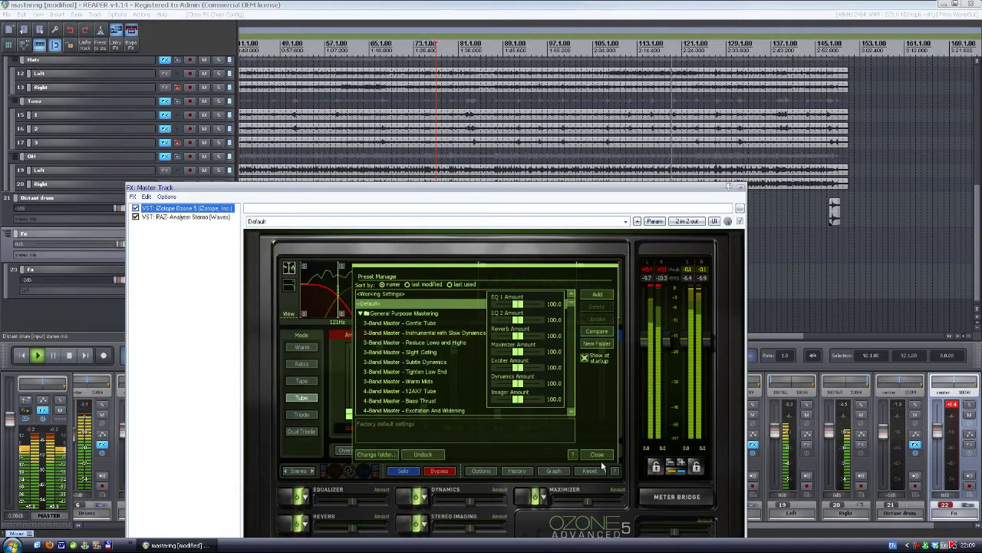
left_click(524, 446)
left_click_drag(355, 186, 358, 75)
left_click(294, 411)
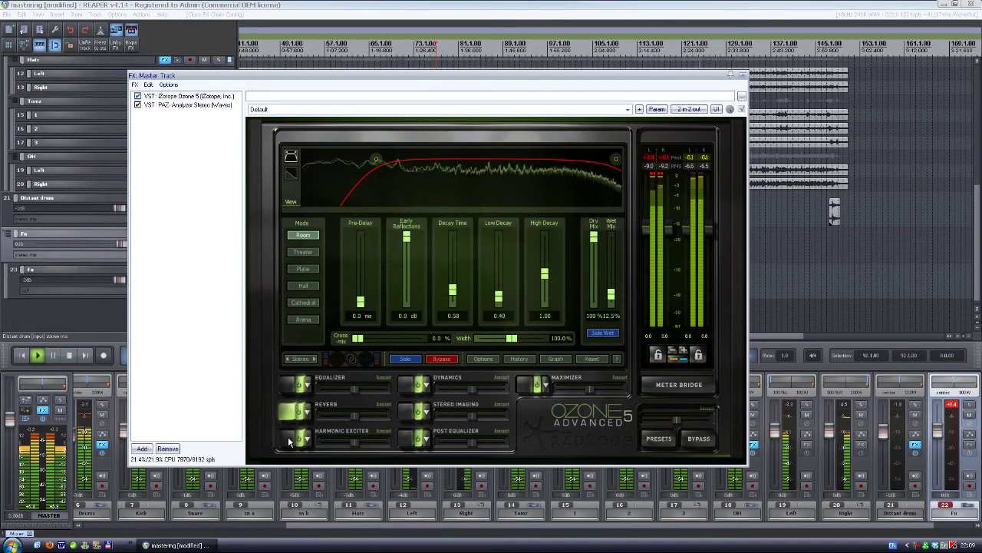
Inspect Ozone's Harmonic Exciter and the Dynamics settings for bands 2, 3 and 4
left_click(291, 439)
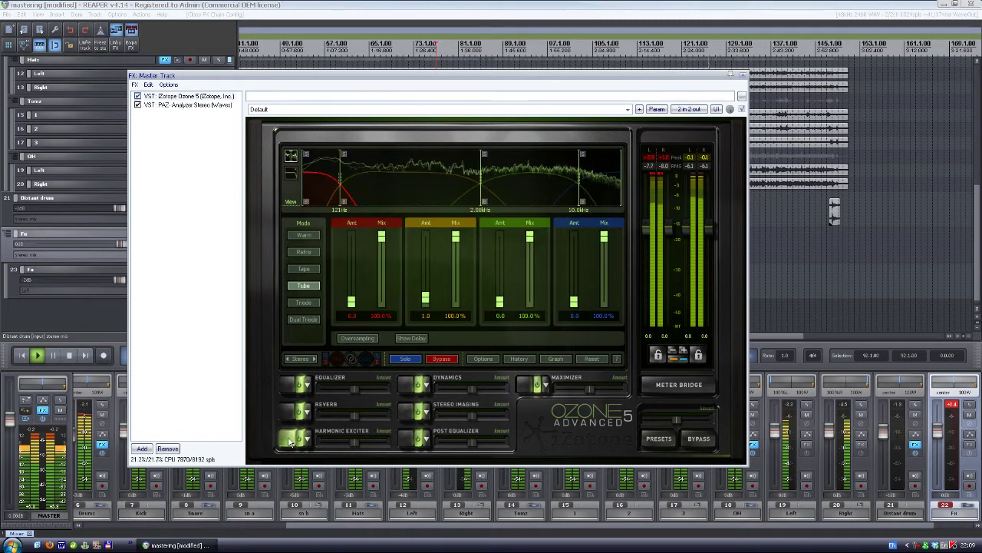
left_click(409, 388)
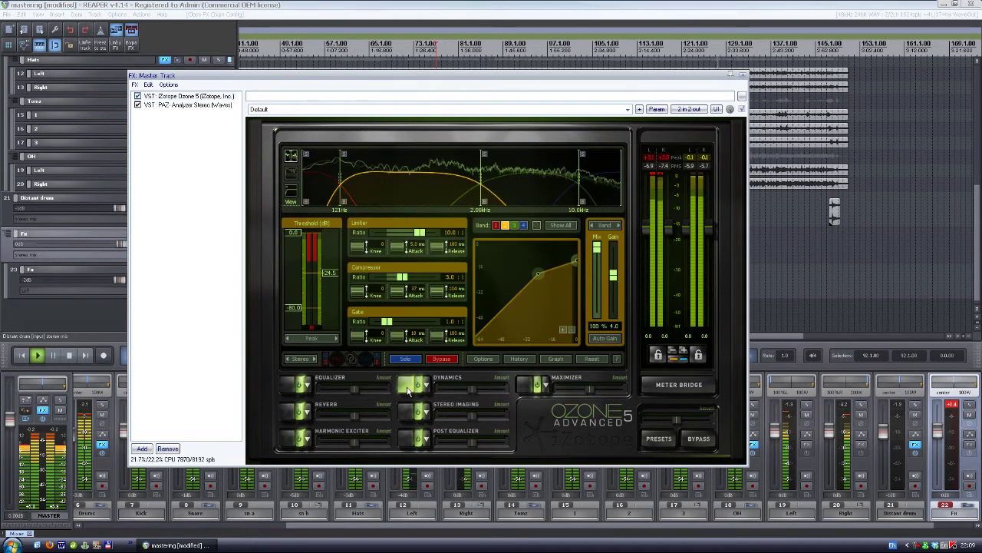
left_click(391, 176)
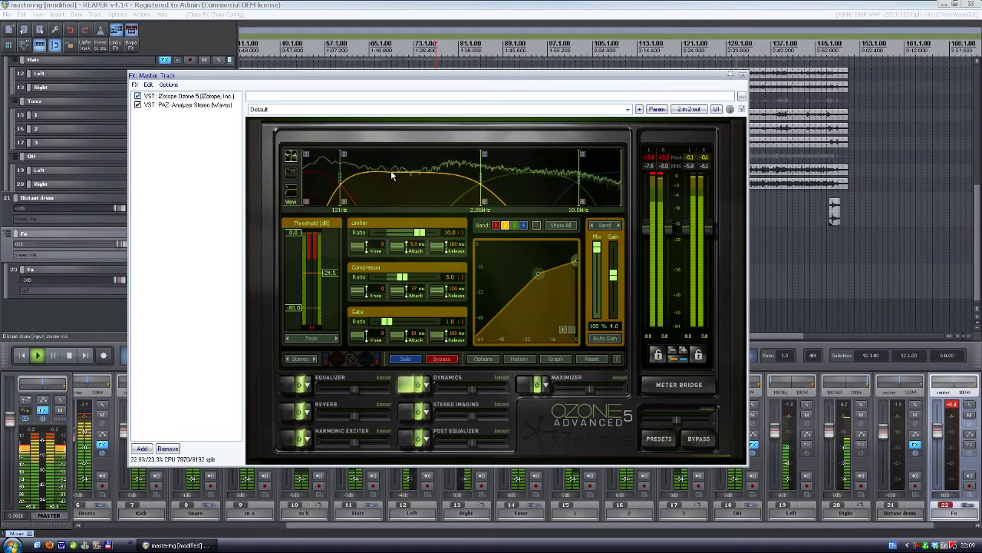
left_click(516, 189)
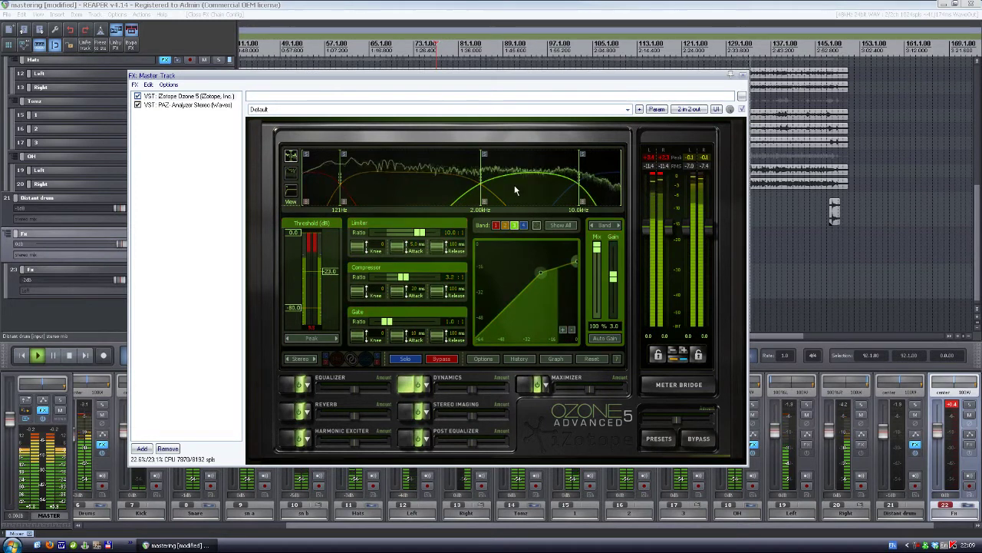
left_click(602, 181)
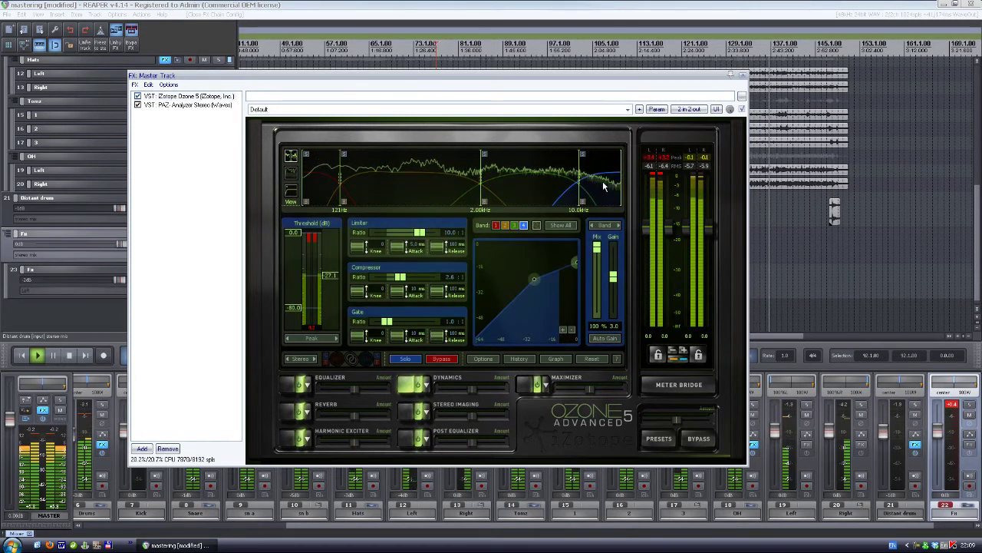
View Ozone's Stereo Imaging, Post Equalizer curve and Maximizer settings
left_click(407, 414)
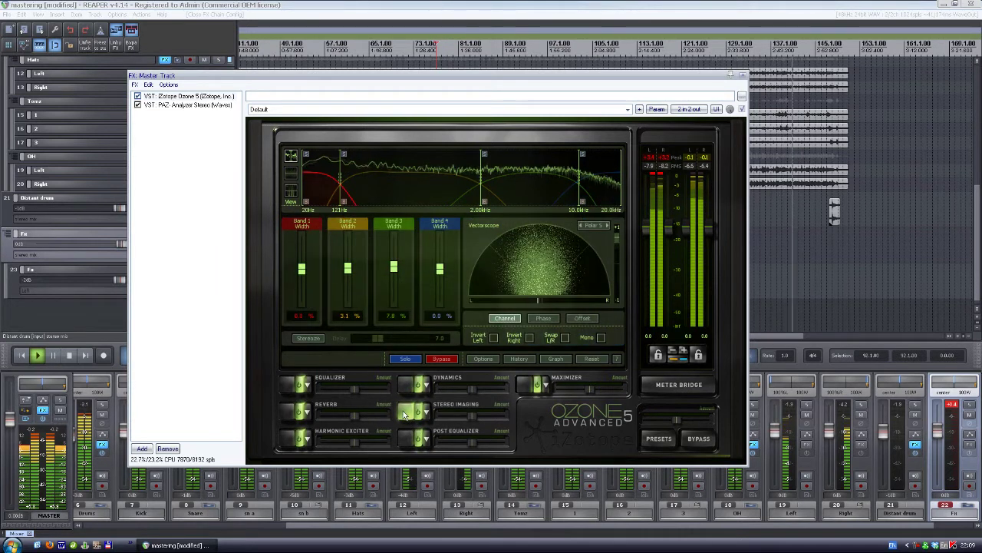
left_click(405, 439)
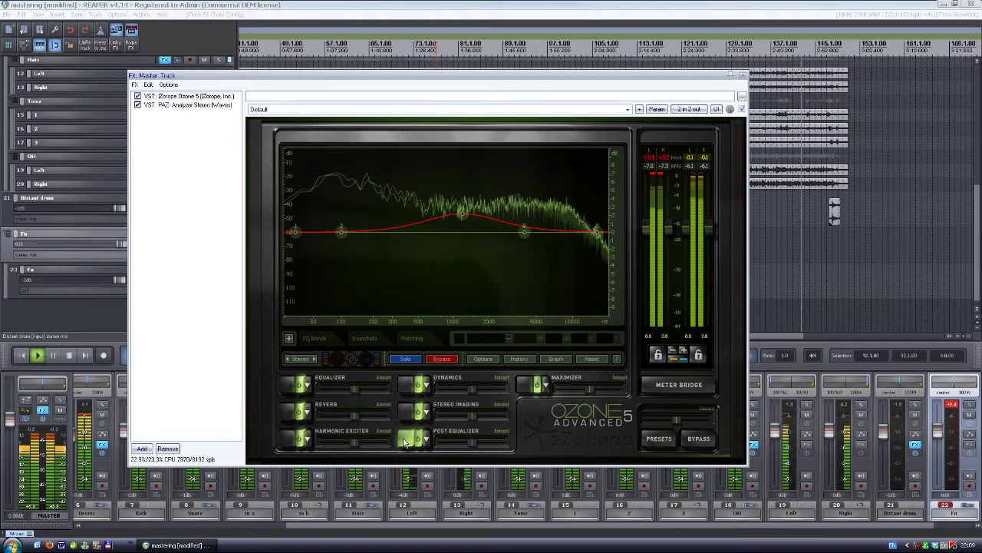
left_click(522, 386)
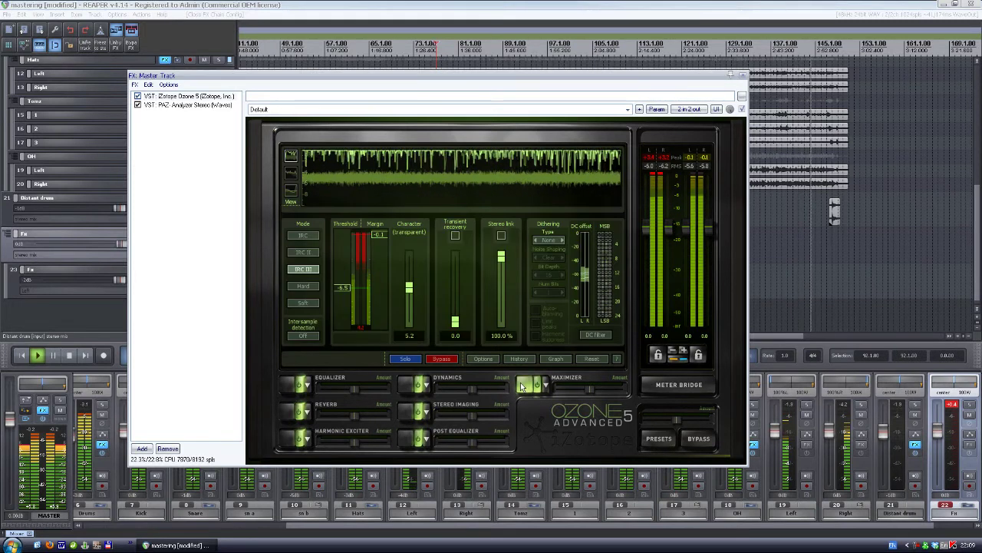